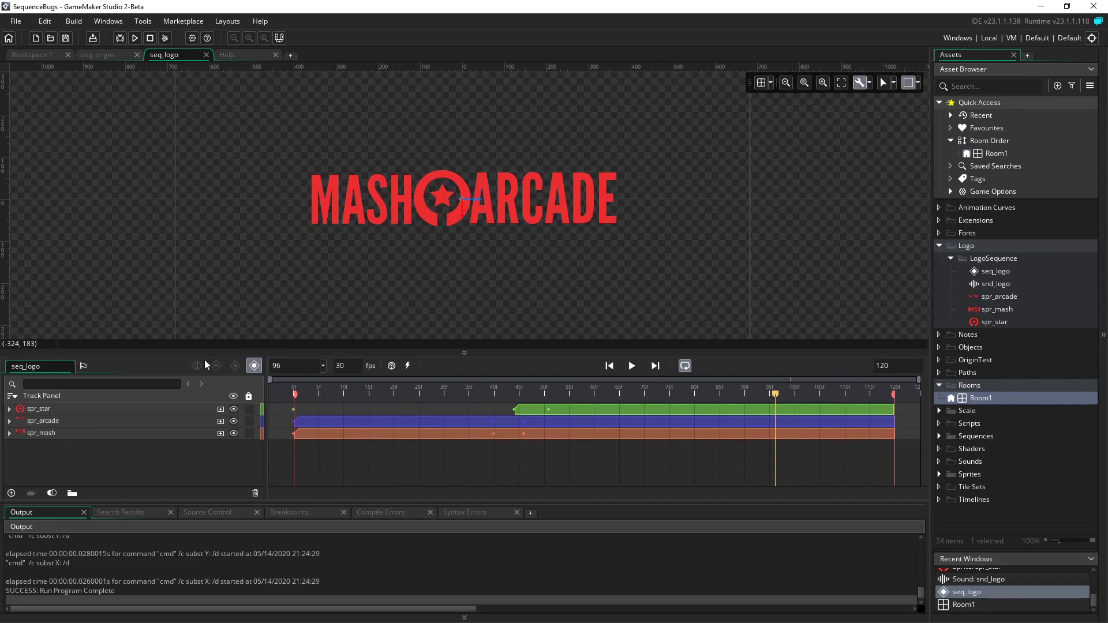
# Step: Rewind the spr_mash track to frame 0, then create a new room in the Rooms folder
pyautogui.click(91, 434)
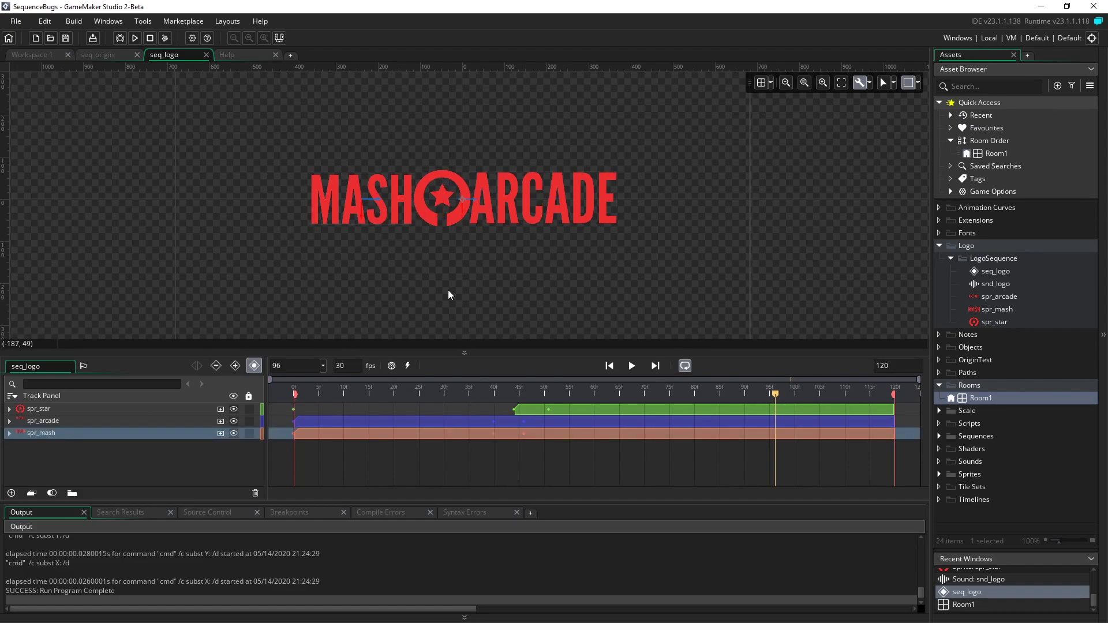
pyautogui.moveTo(530, 392); pyautogui.dragTo(895, 399)
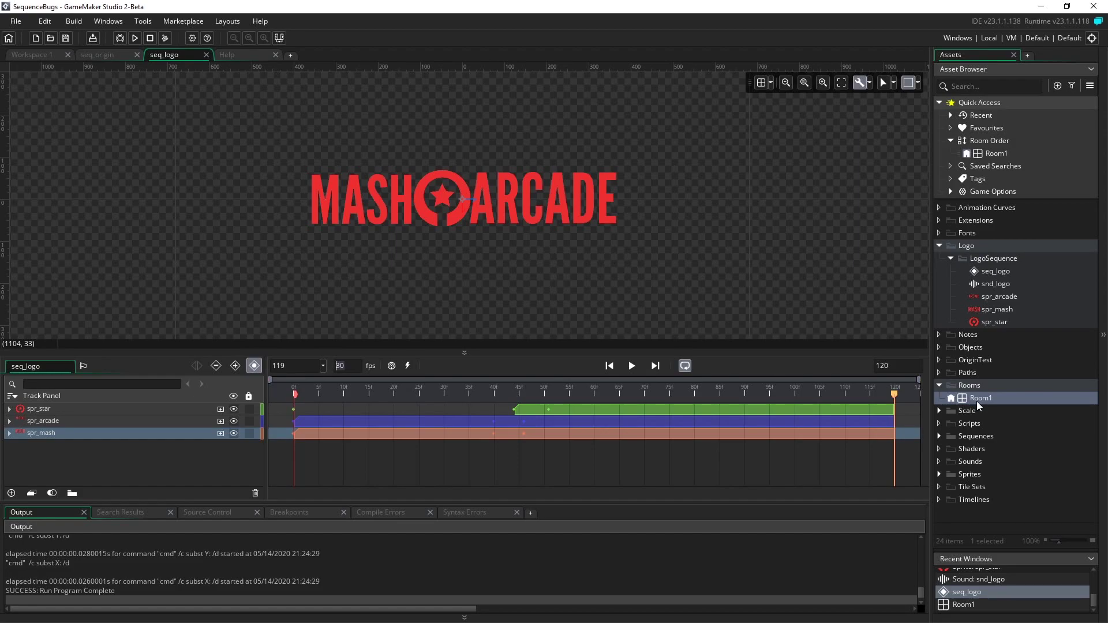
pyautogui.rightClick(979, 388)
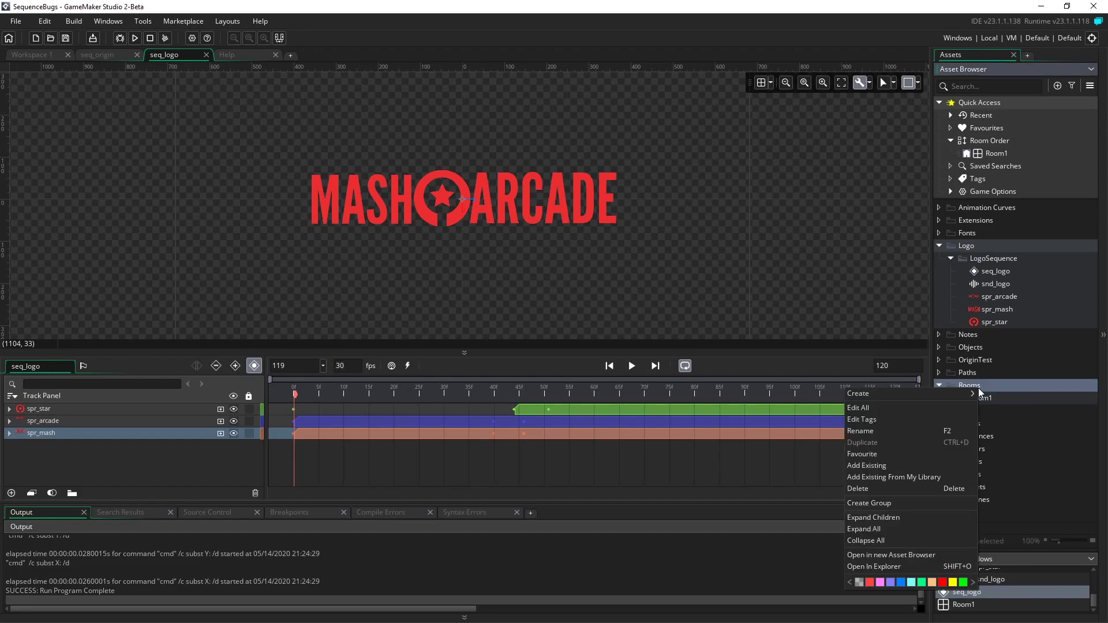
pyautogui.moveTo(967, 395)
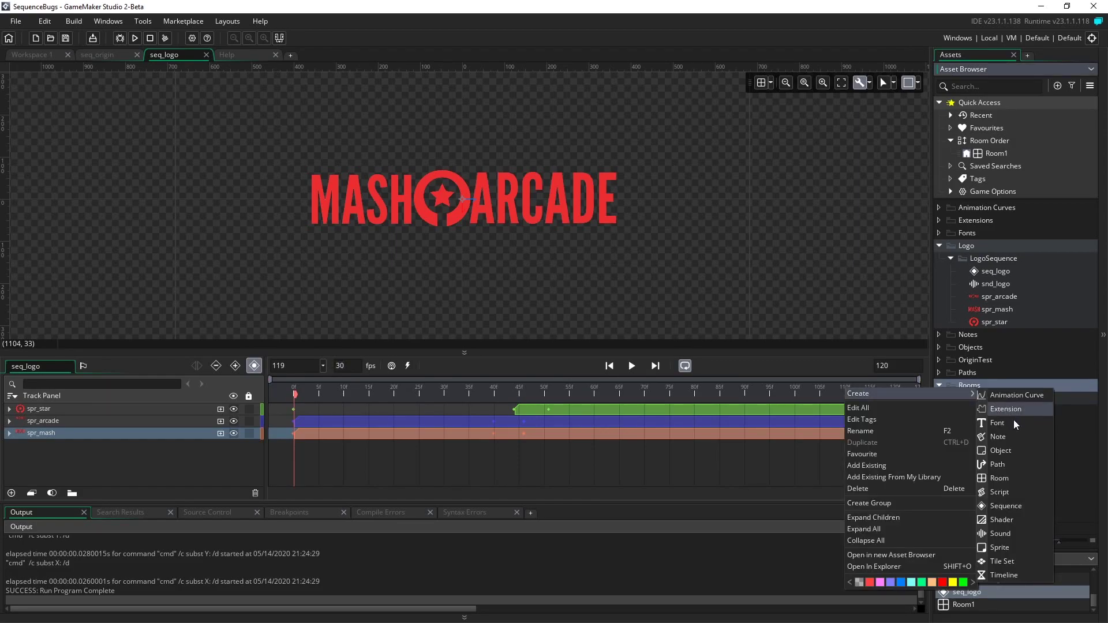
pyautogui.click(1014, 481)
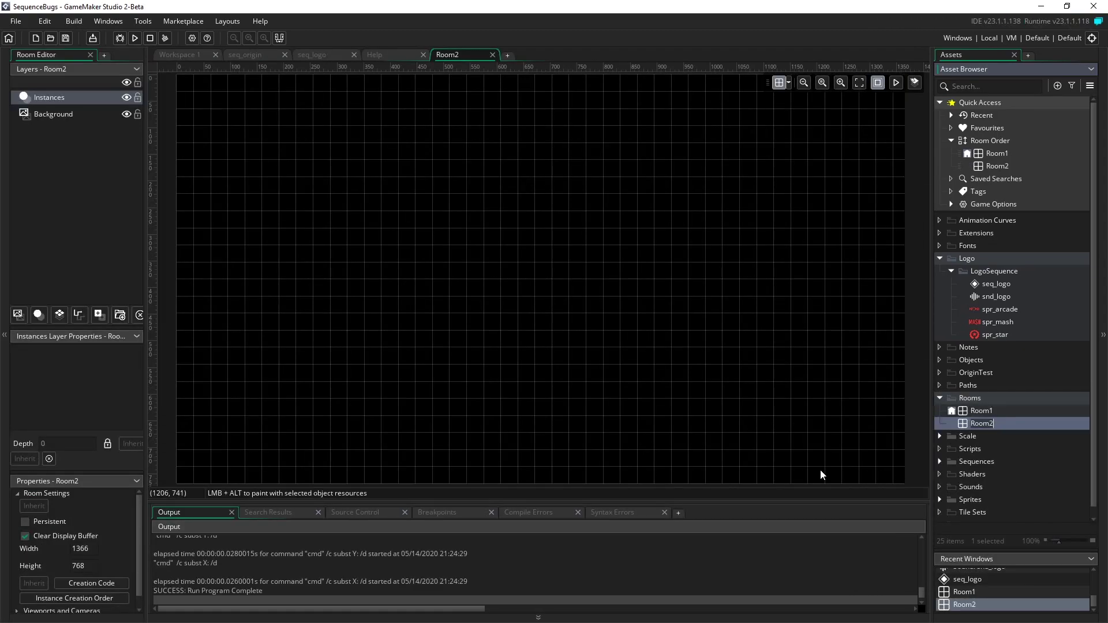
# Step: Name the new room rm_logo and widen the Room Editor layer panel
pyautogui.write('rm_logo')
pyautogui.press('Return')
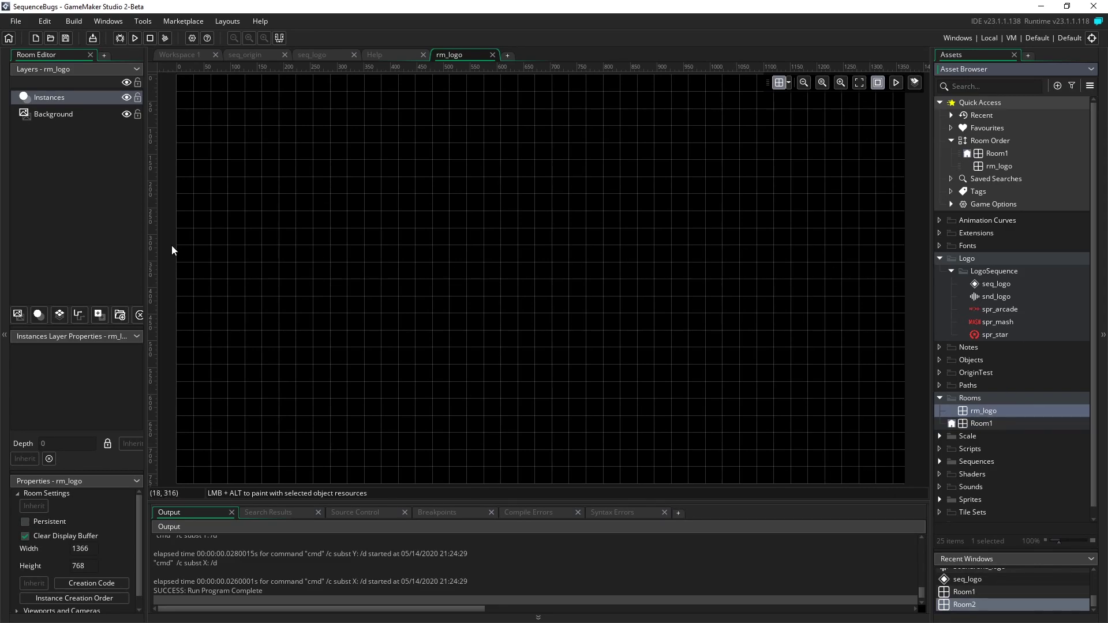
pyautogui.moveTo(145, 237); pyautogui.dragTo(172, 236)
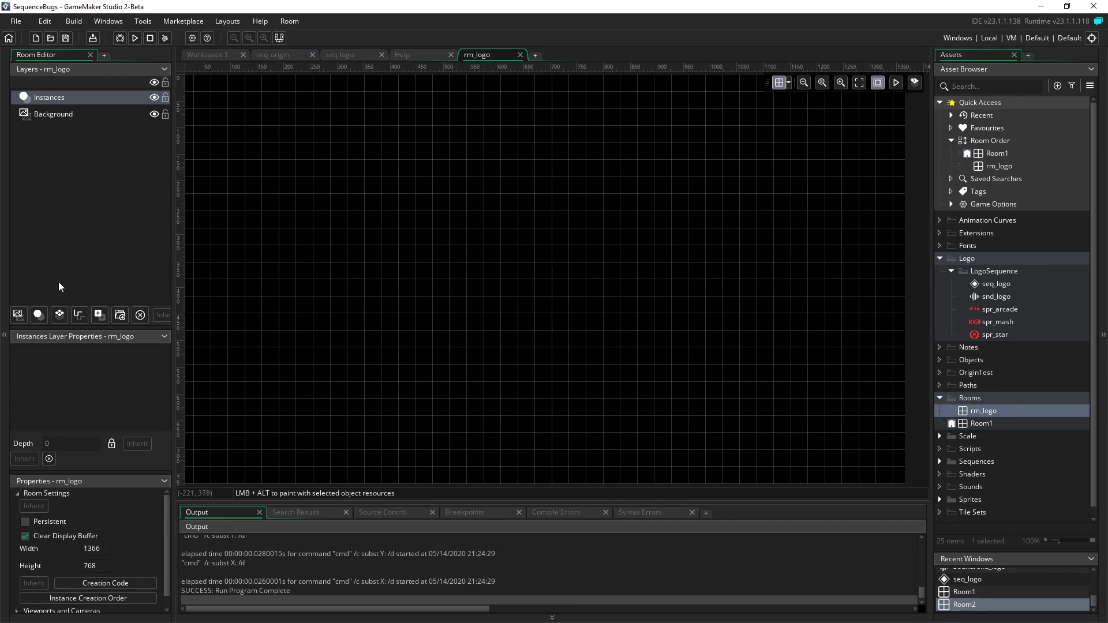
# Step: Add an asset layer holding seq_logo, positioned at 672, 352 near the room's centre
pyautogui.click(99, 315)
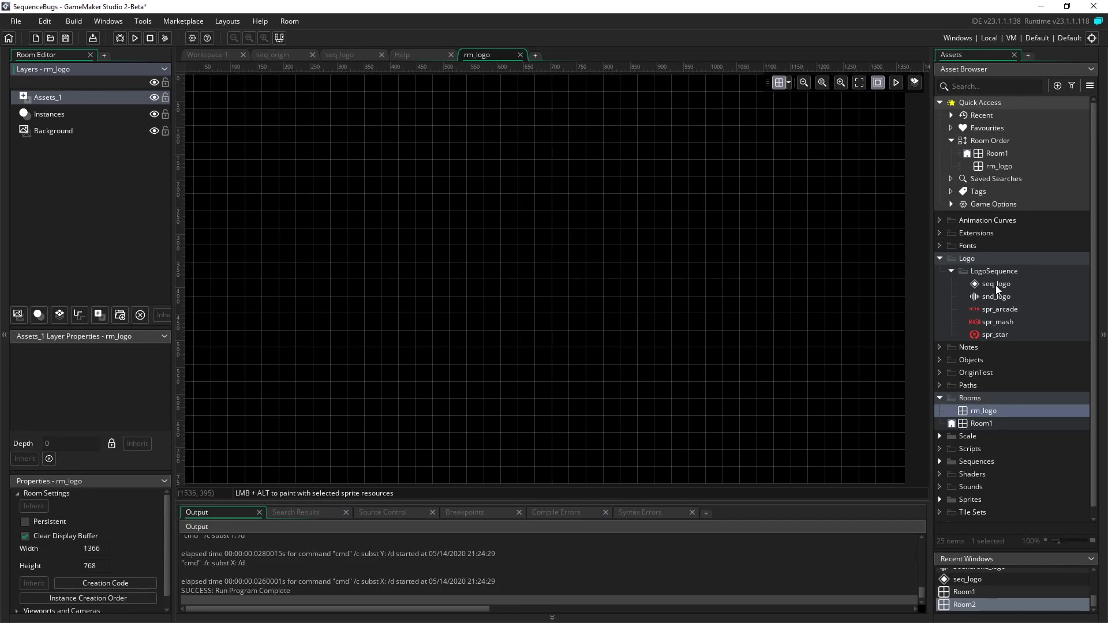
pyautogui.moveTo(995, 285); pyautogui.dragTo(550, 268)
pyautogui.scroll(-2, 522, 275)
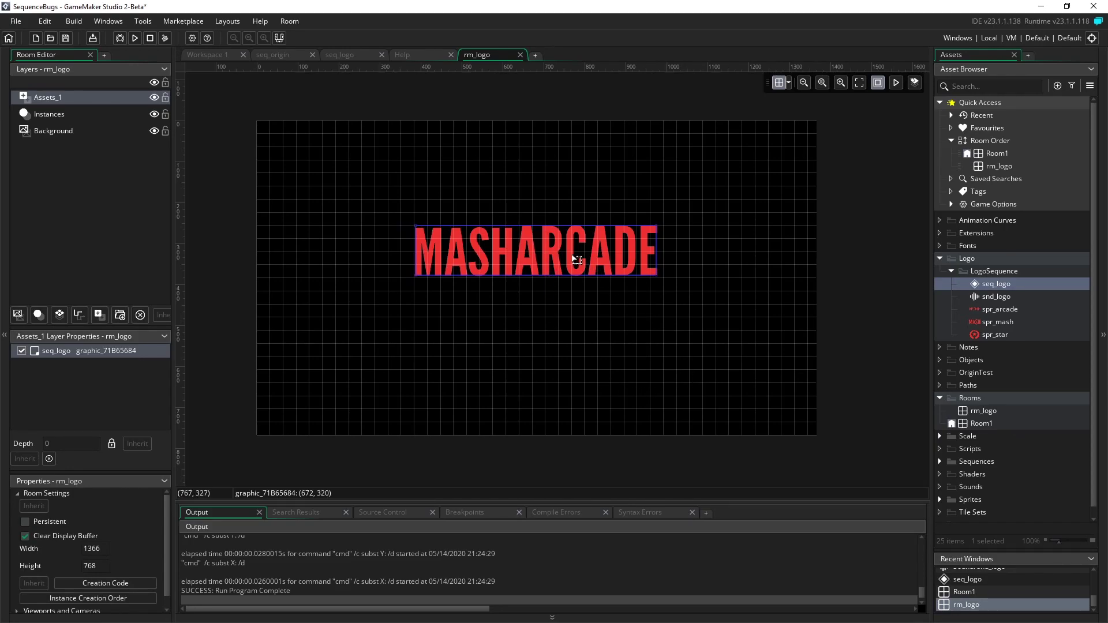
pyautogui.press('Right')
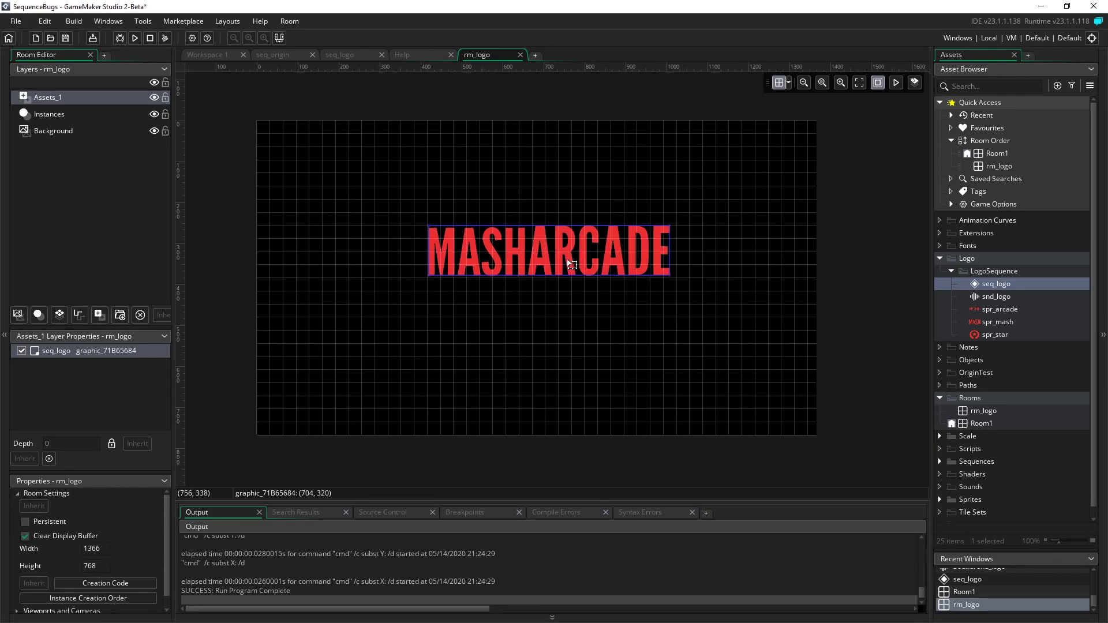
pyautogui.press('Left')
pyautogui.press('Down')
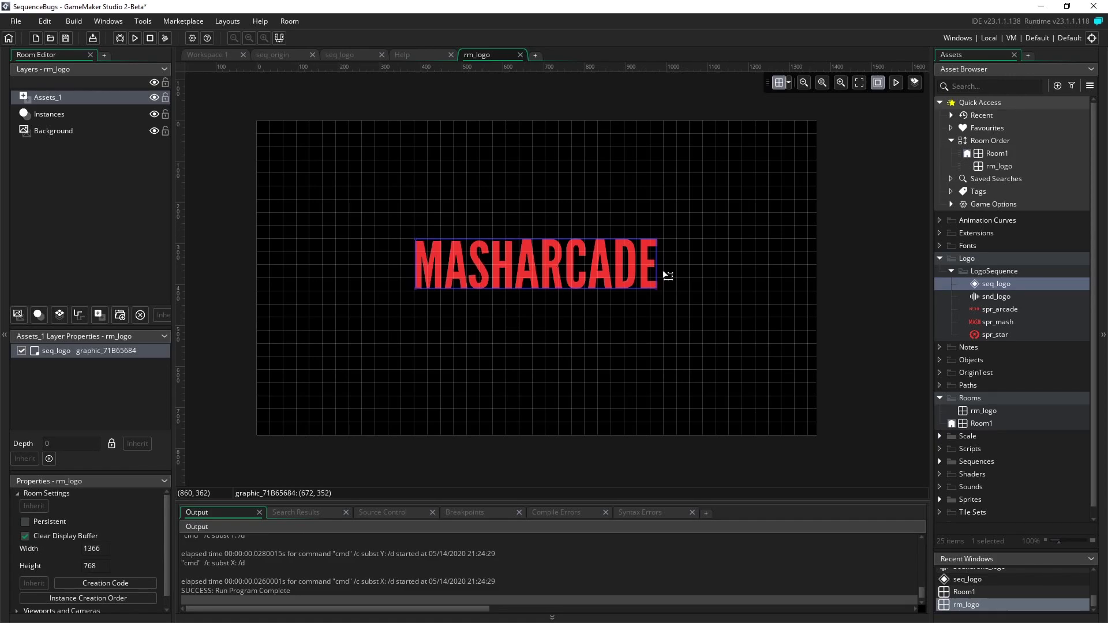
pyautogui.click(754, 274)
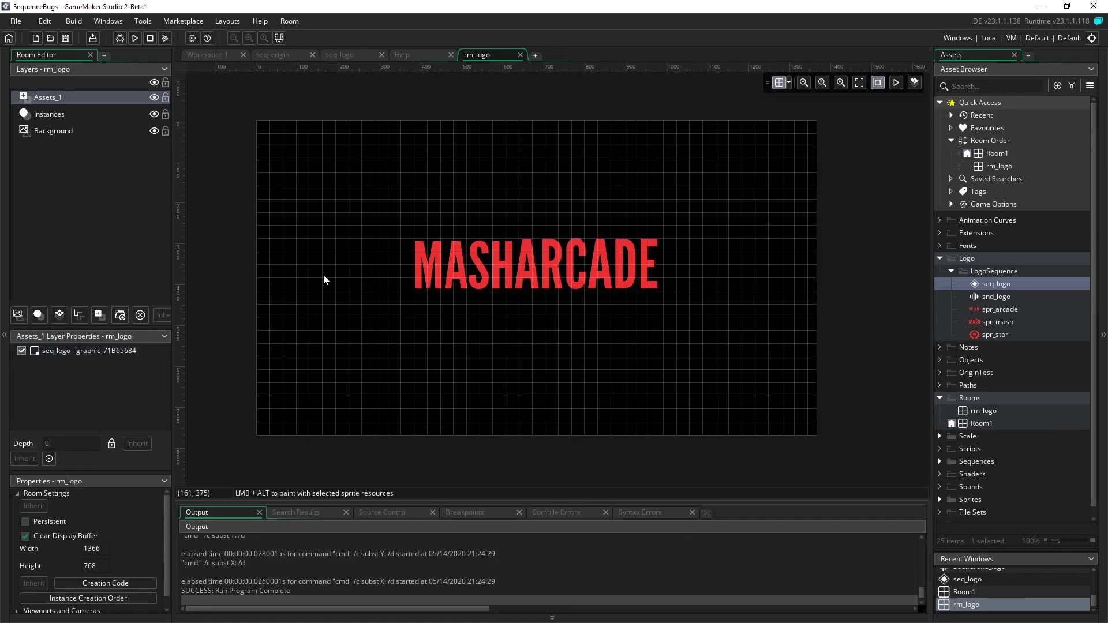
# Step: Set the Background layer colour to white with full Val, then open Room1
pyautogui.click(98, 134)
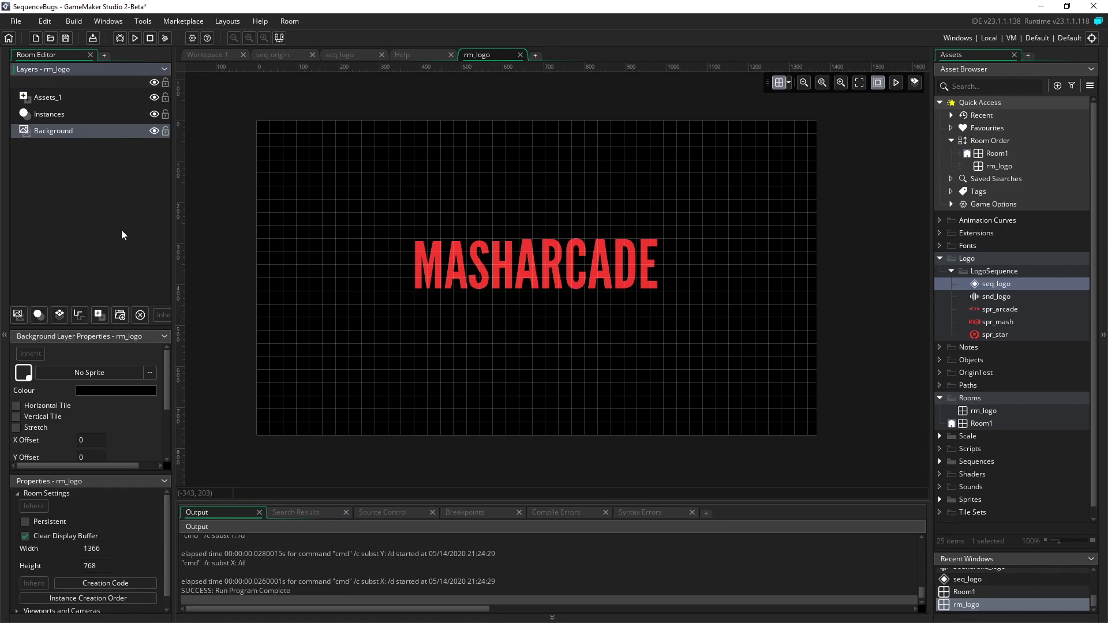
pyautogui.click(98, 391)
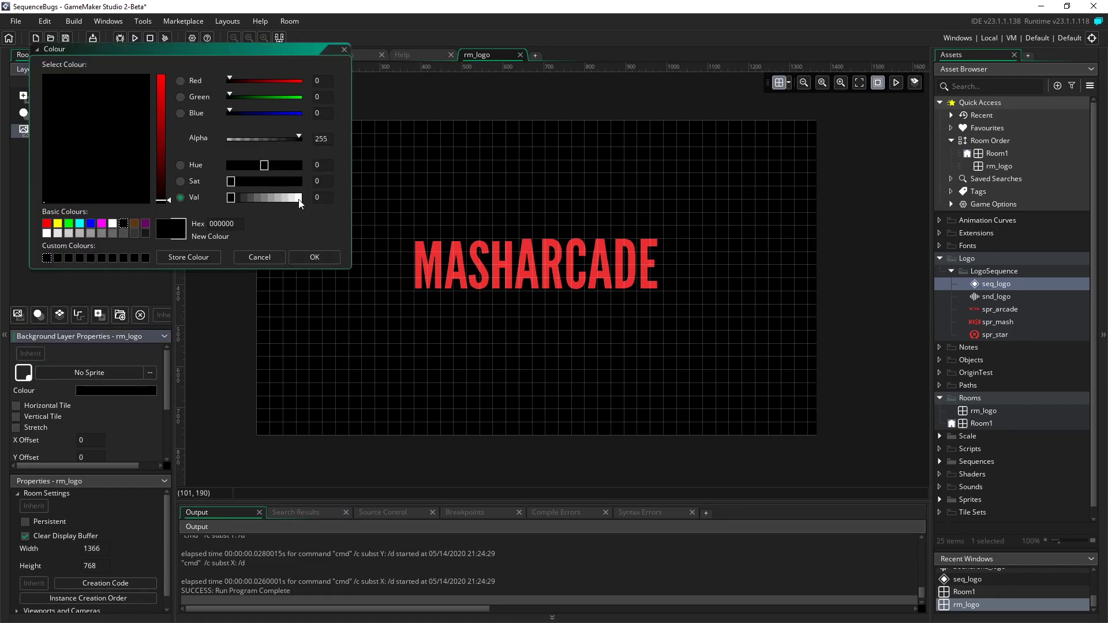
pyautogui.click(299, 198)
pyautogui.click(314, 257)
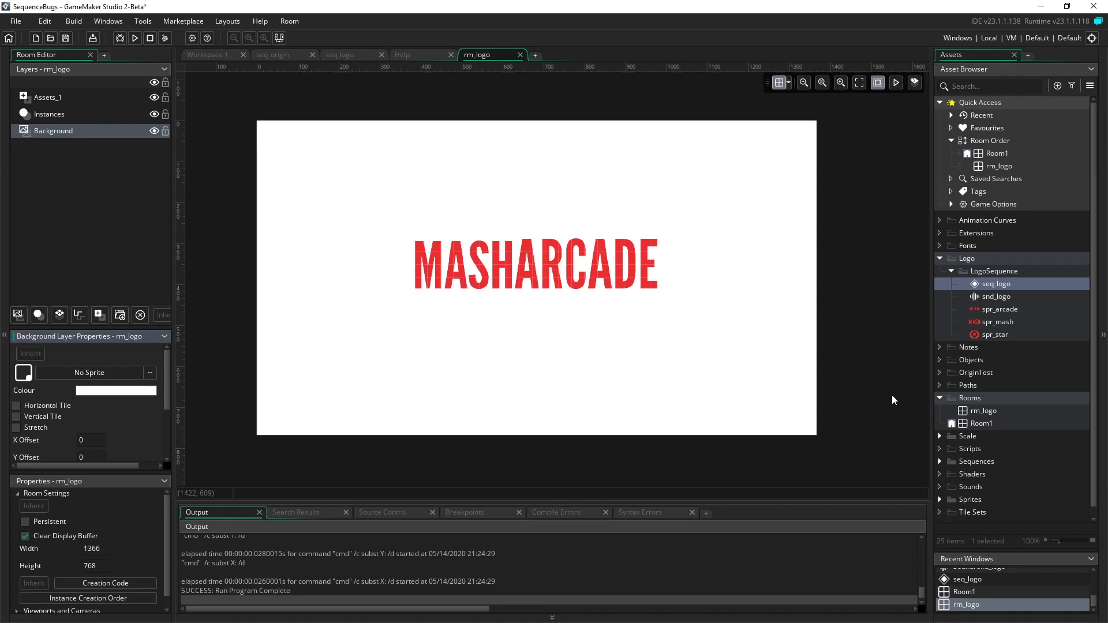
pyautogui.doubleClick(998, 424)
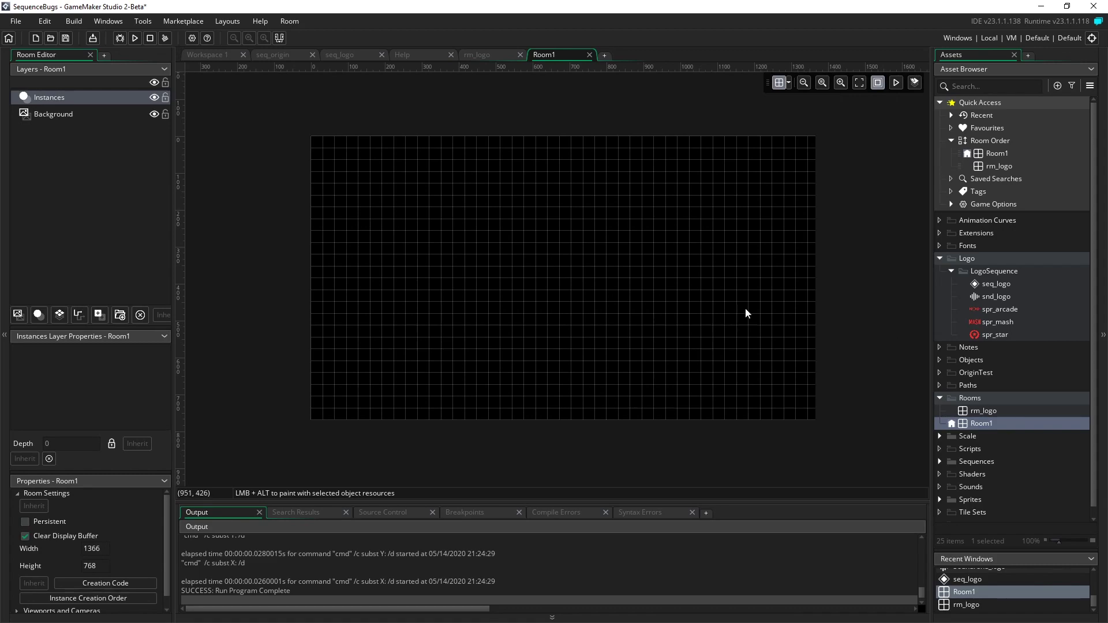
# Step: Reopen rm_logo to show the red MASHARCADE logo on white
pyautogui.doubleClick(984, 411)
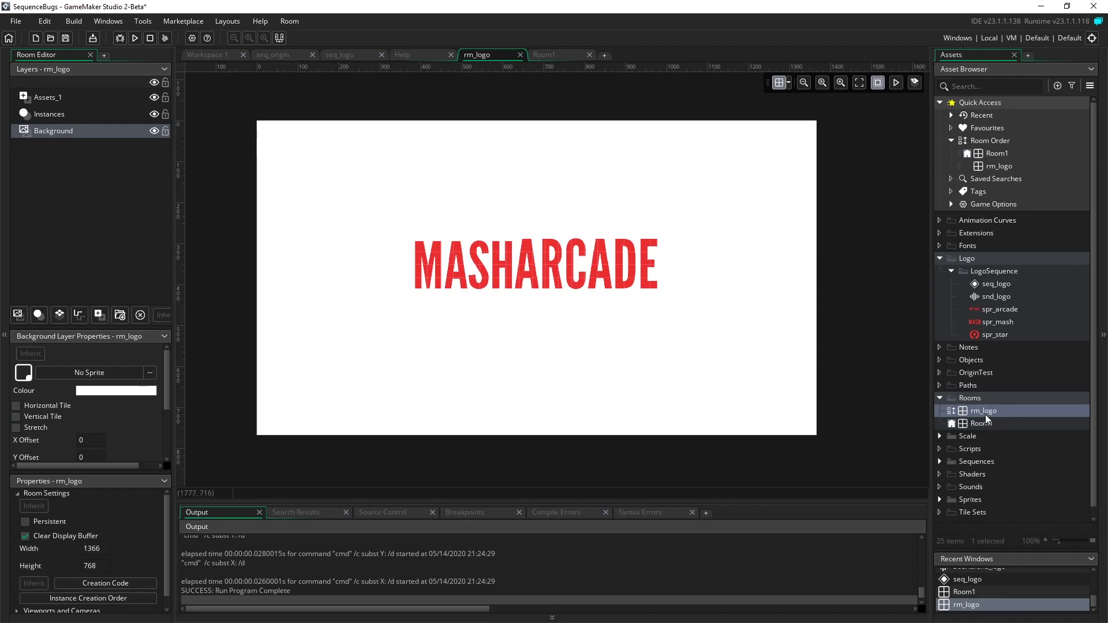
# Step: Move rm_logo above Room1 in the room order so it runs first, then run the game
pyautogui.doubleClick(999, 140)
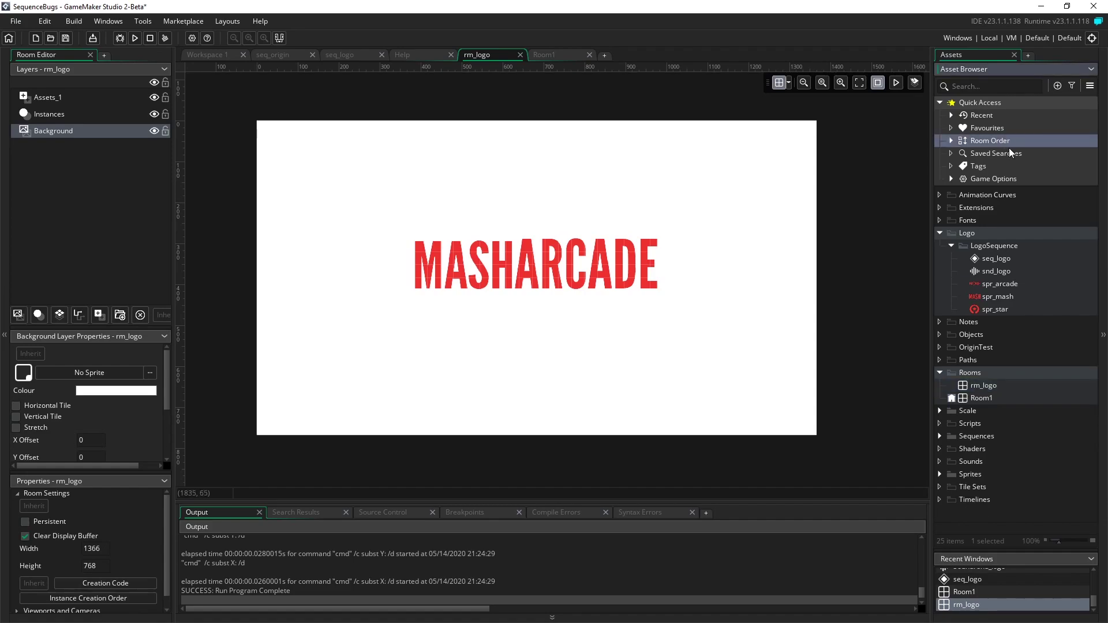
pyautogui.click(951, 140)
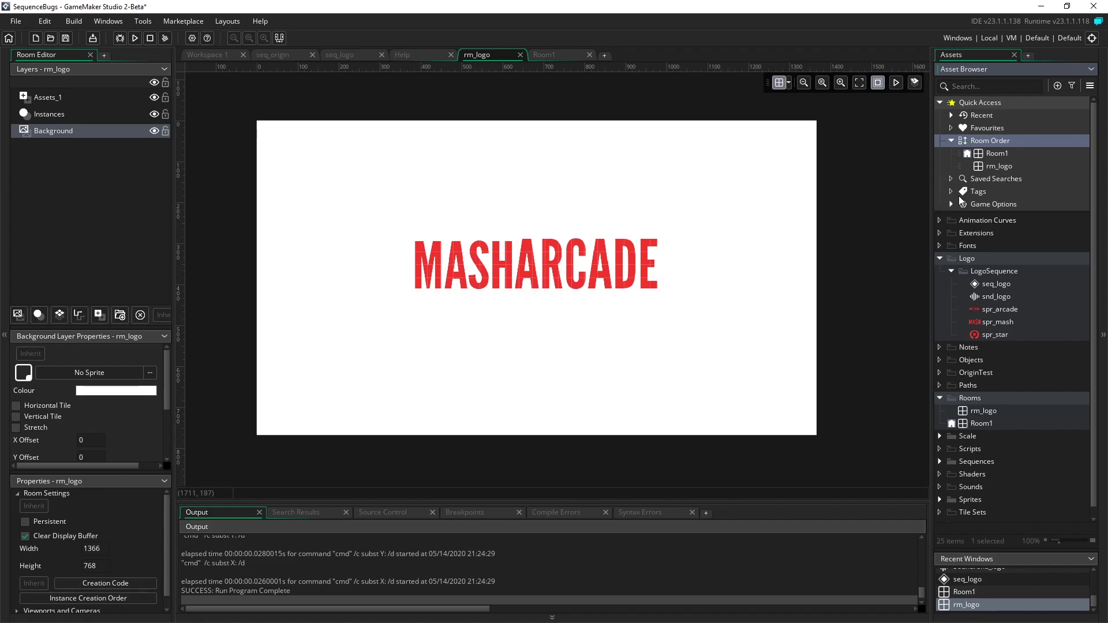
pyautogui.click(989, 164)
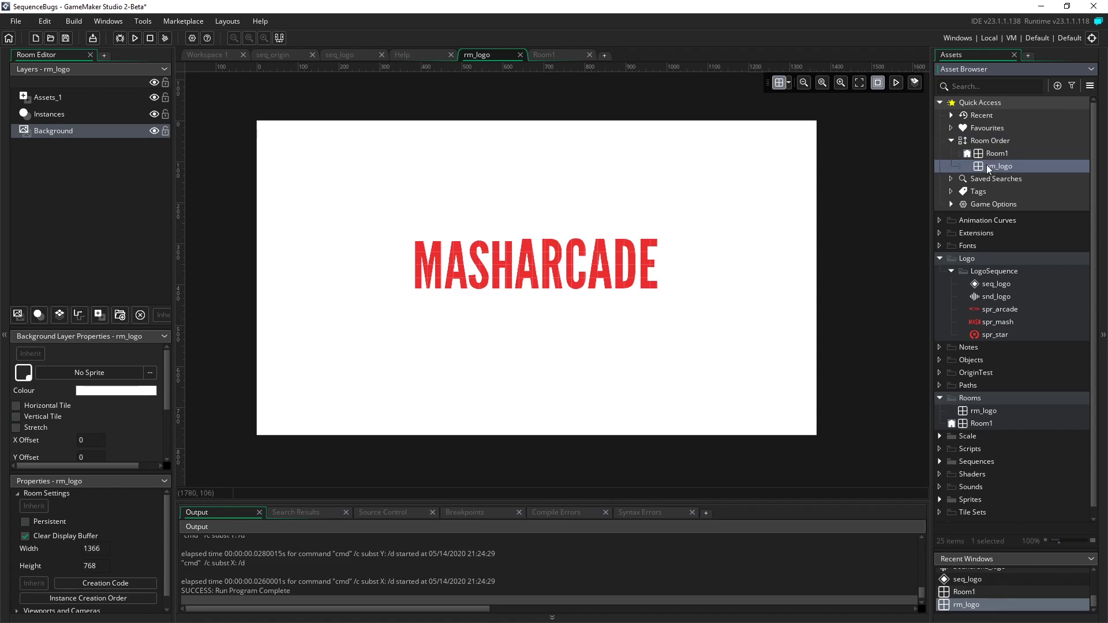
pyautogui.moveTo(979, 166); pyautogui.dragTo(986, 150)
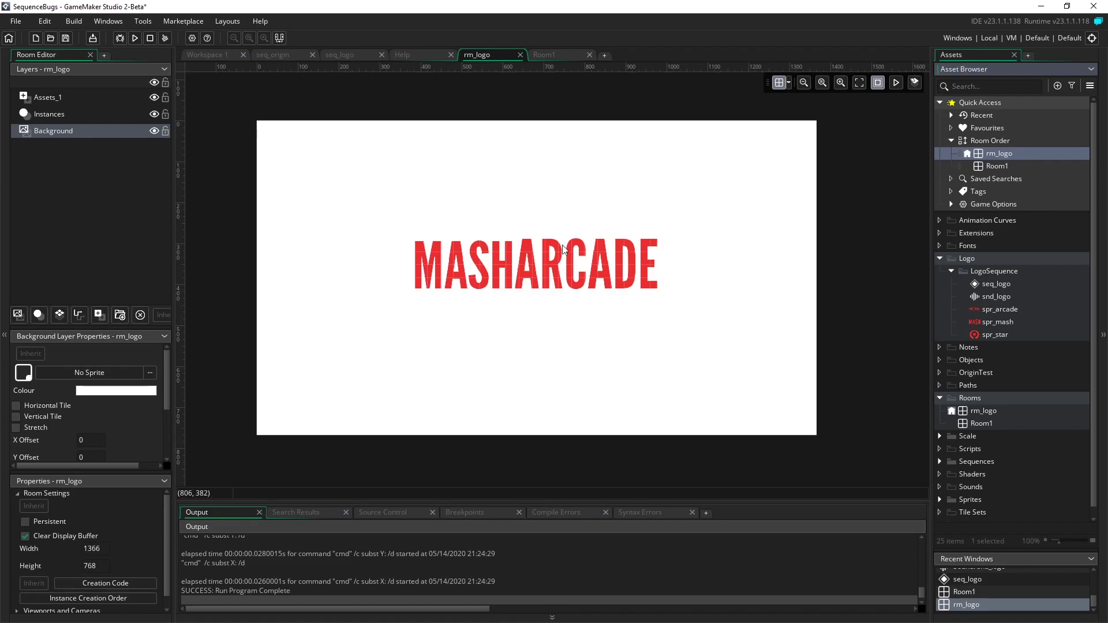
pyautogui.click(135, 38)
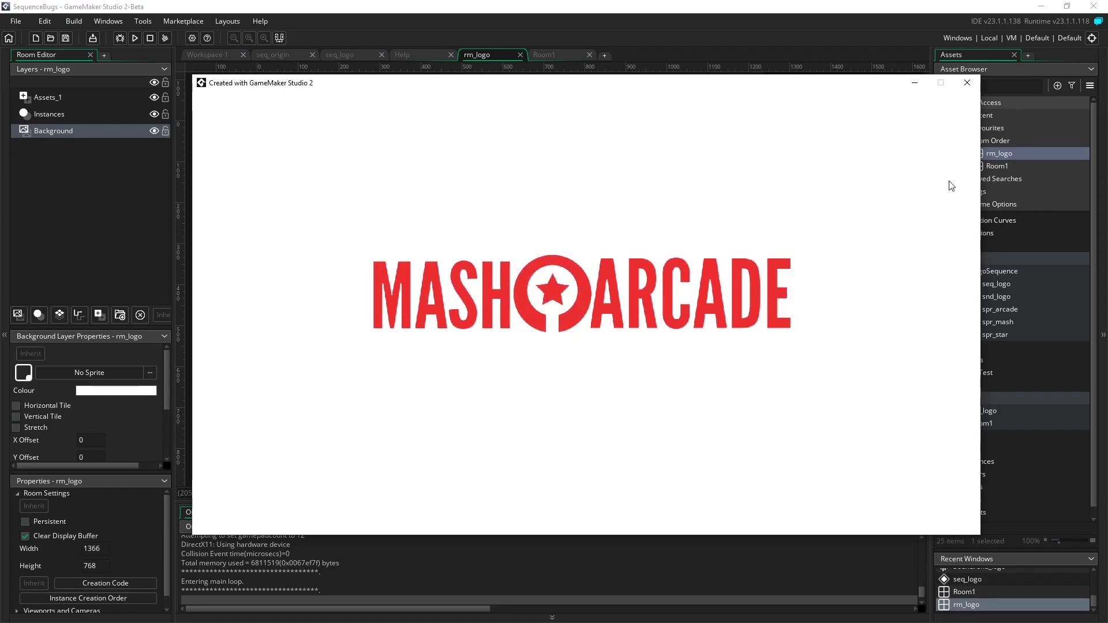
# Step: Close the game window after the MASH ARCADE logo animation plays
pyautogui.click(967, 82)
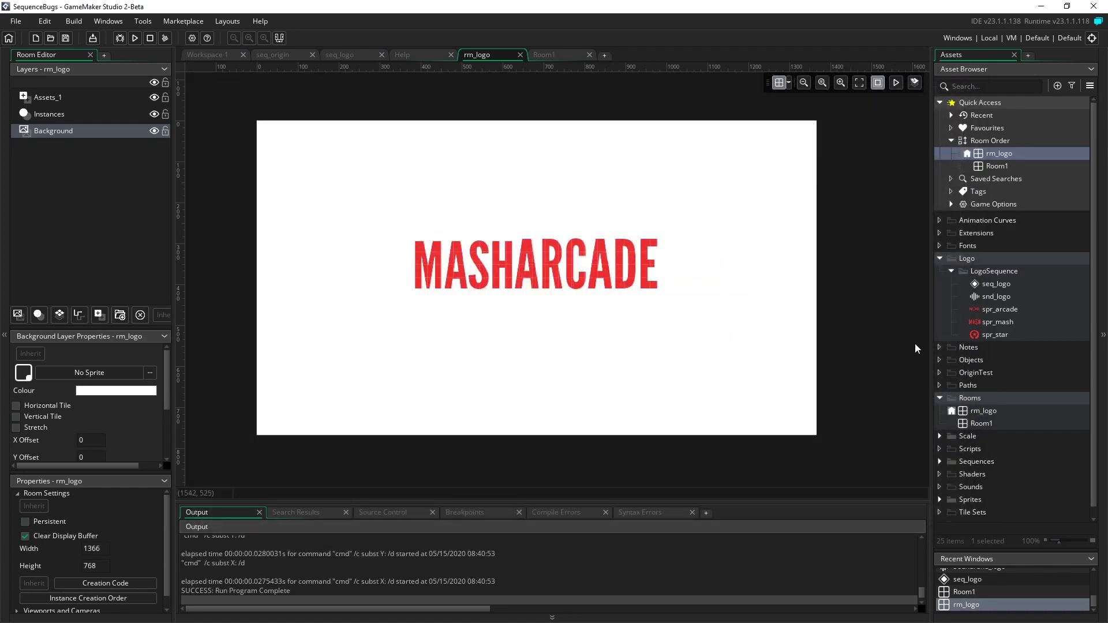
# Step: Add a moment at frame 119 on the seq_logo sequence timeline
pyautogui.click(1019, 271)
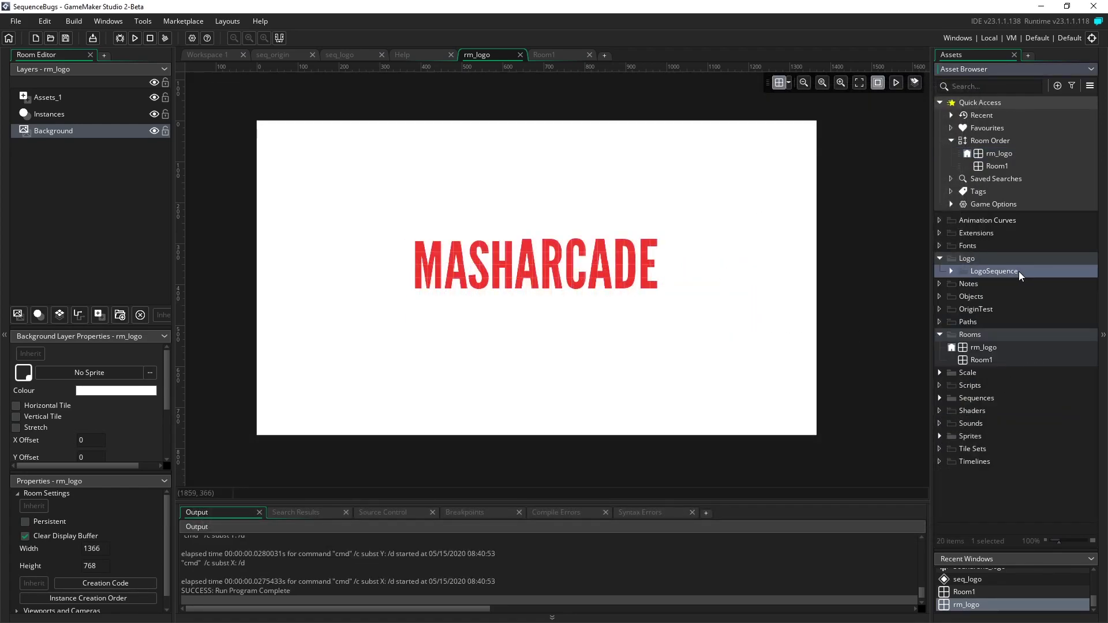
pyautogui.doubleClick(994, 284)
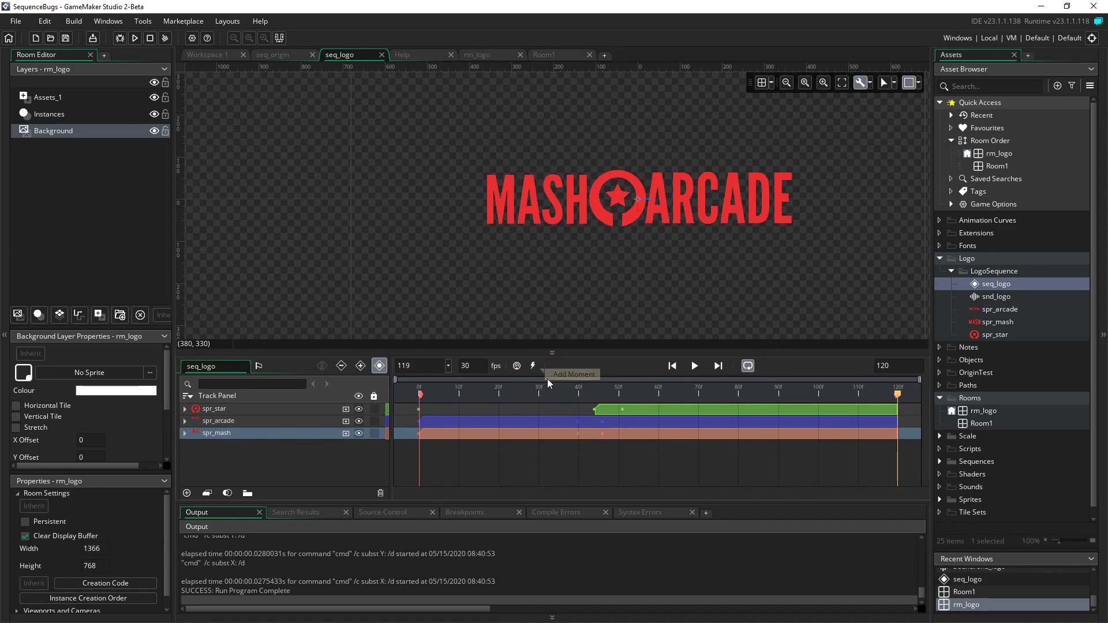
pyautogui.moveTo(591, 387); pyautogui.dragTo(897, 396)
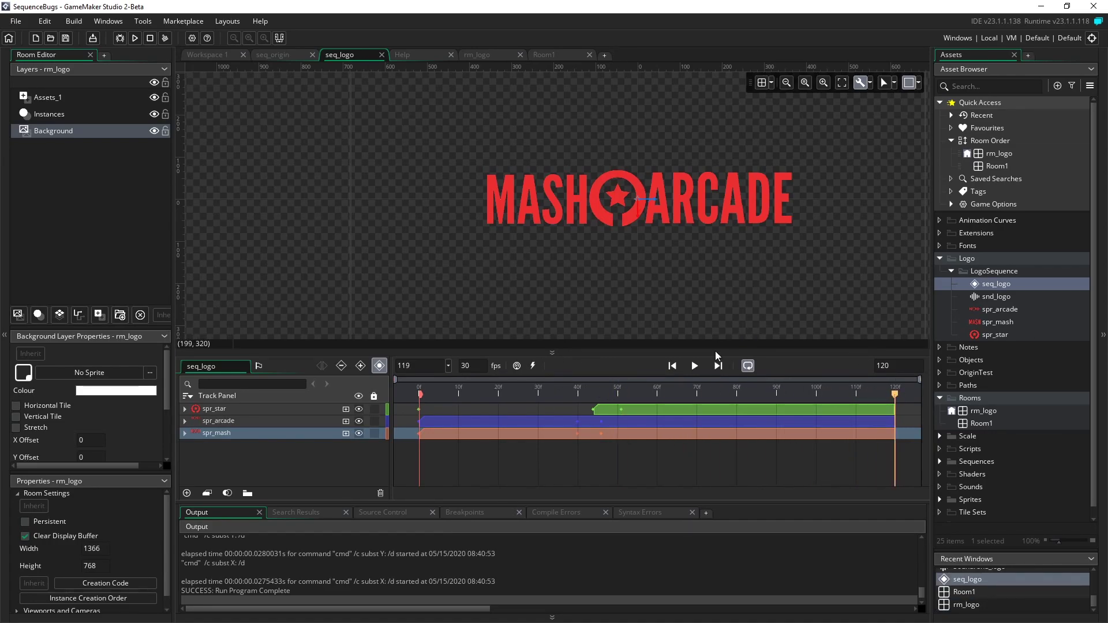
pyautogui.click(535, 366)
pyautogui.moveTo(841, 314); pyautogui.dragTo(664, 315)
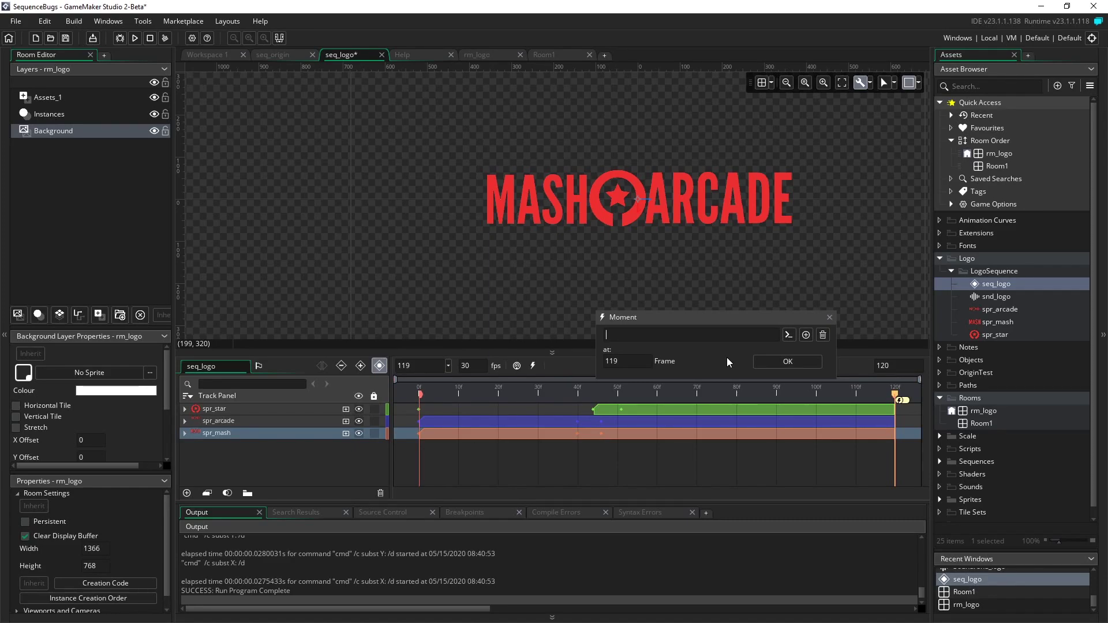
# Step: Type room_goto_next into the moment's function field, then clear it
pyautogui.write('room_goto_next')
pyautogui.hotkey('ctrl', 'a')
pyautogui.press('BackSpace')
# Step: Create a new moment script function containing room_goto_next(); and save the project
pyautogui.click(805, 339)
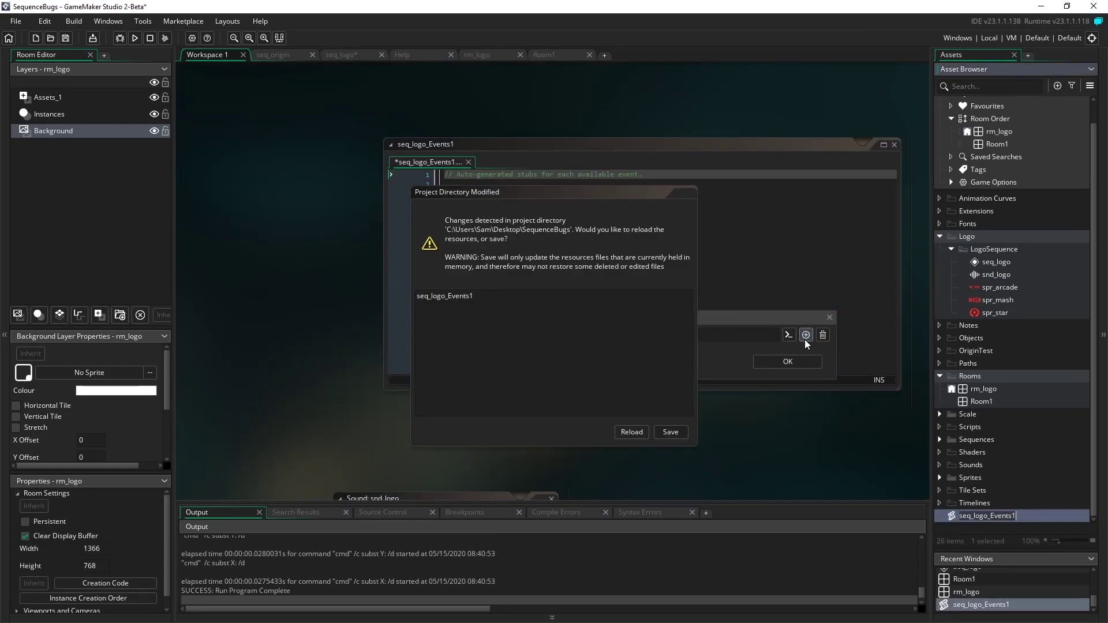
pyautogui.click(642, 433)
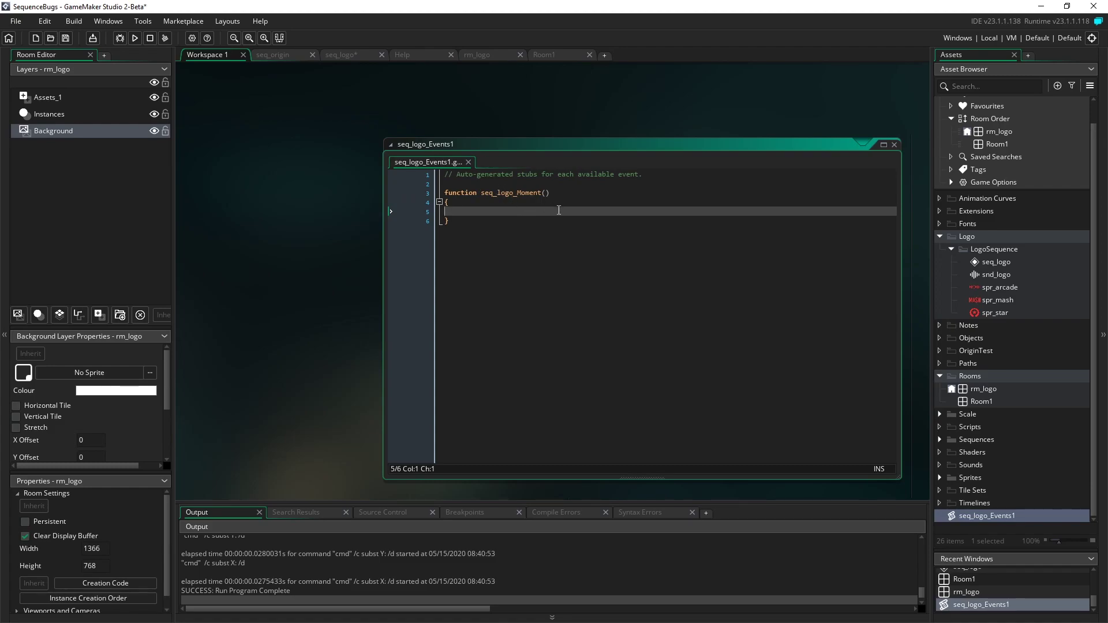
pyautogui.press('Tab')
pyautogui.write('room_go')
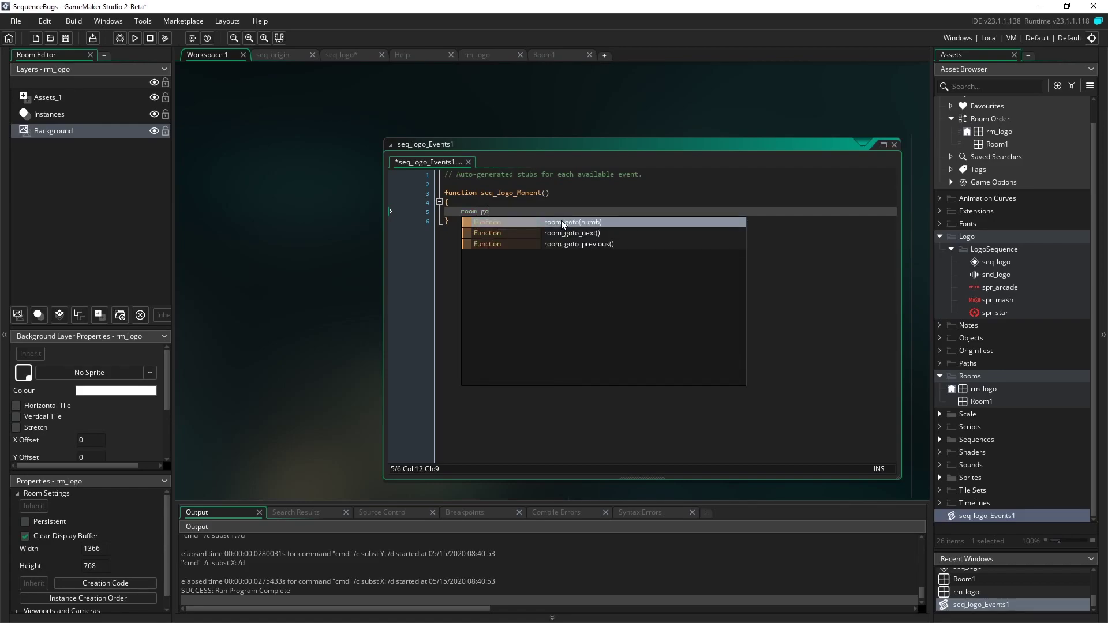
pyautogui.write('to_next()')
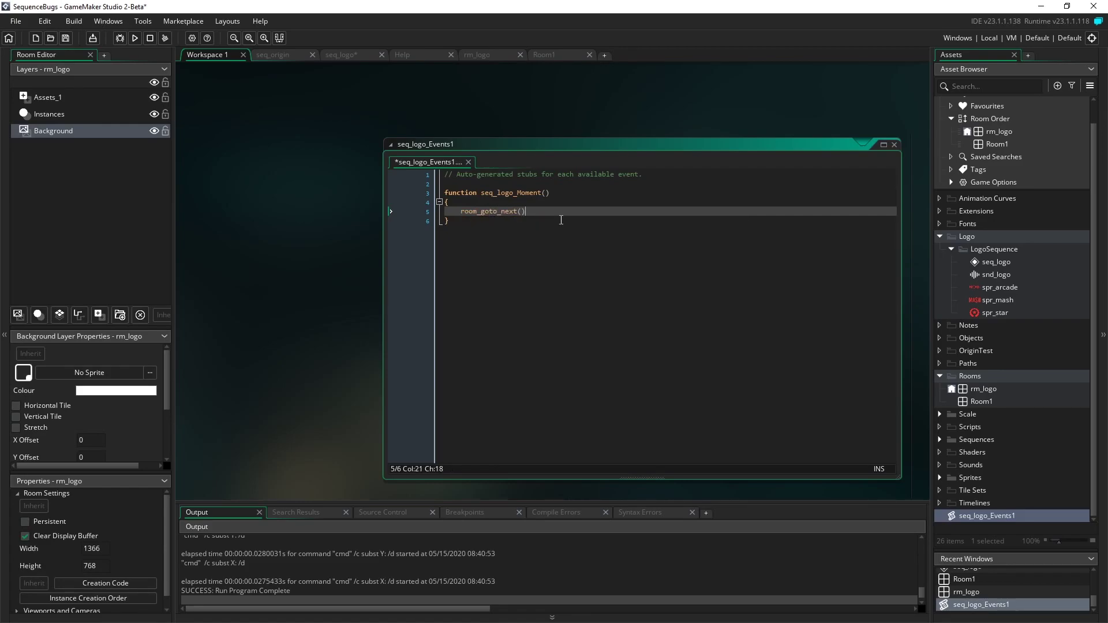
pyautogui.write(';')
pyautogui.hotkey('ctrl', 's')
# Step: Bring up seq_logo with the playhead at frame 114
pyautogui.click(998, 260)
pyautogui.doubleClick(998, 261)
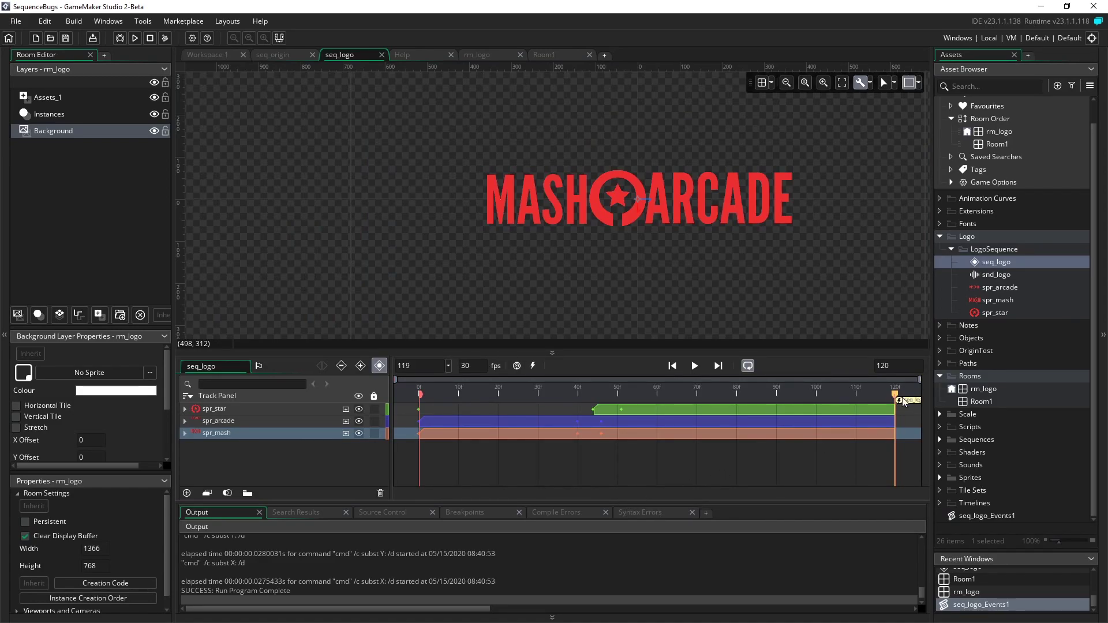
pyautogui.click(870, 394)
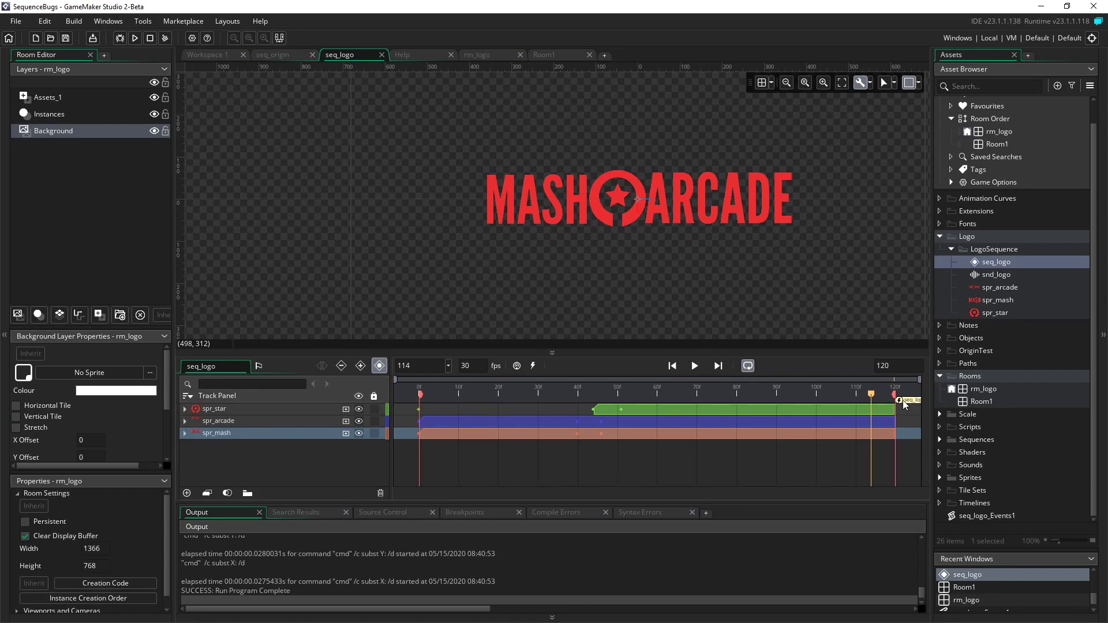
# Step: Check the seq_logo_Events1 script, then return to seq_logo at frame 59
pyautogui.doubleClick(989, 515)
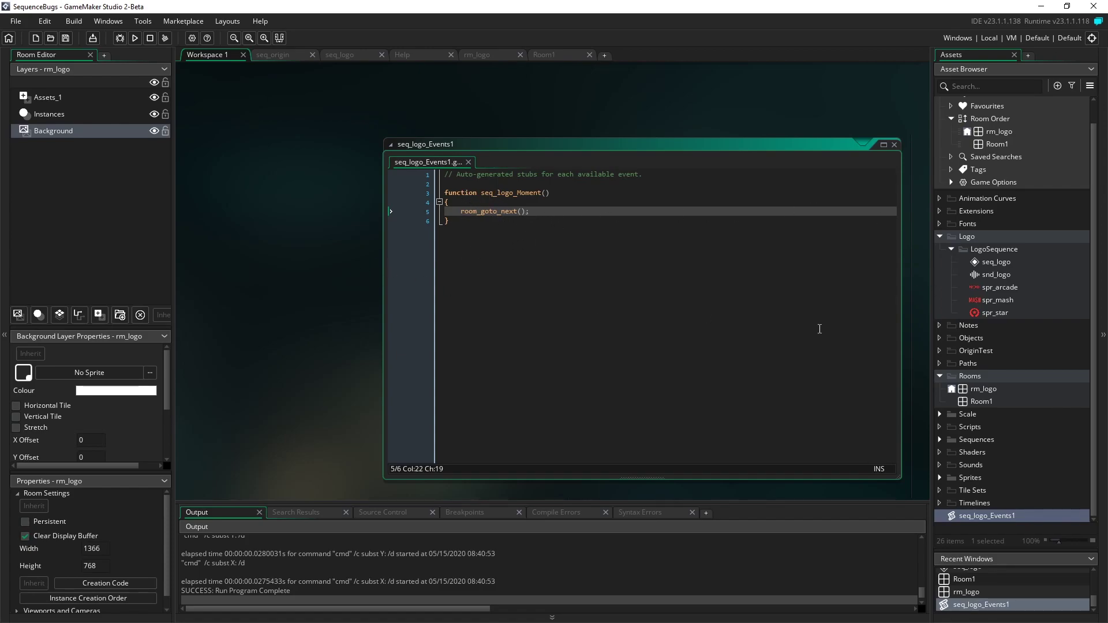
pyautogui.doubleClick(998, 262)
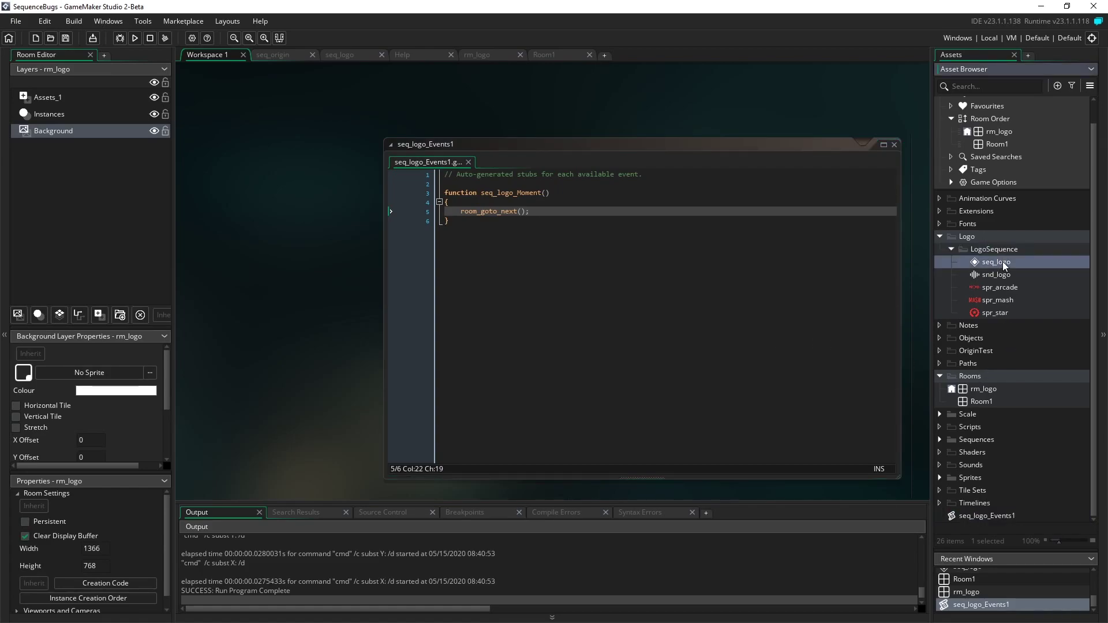
pyautogui.moveTo(473, 395); pyautogui.dragTo(897, 397)
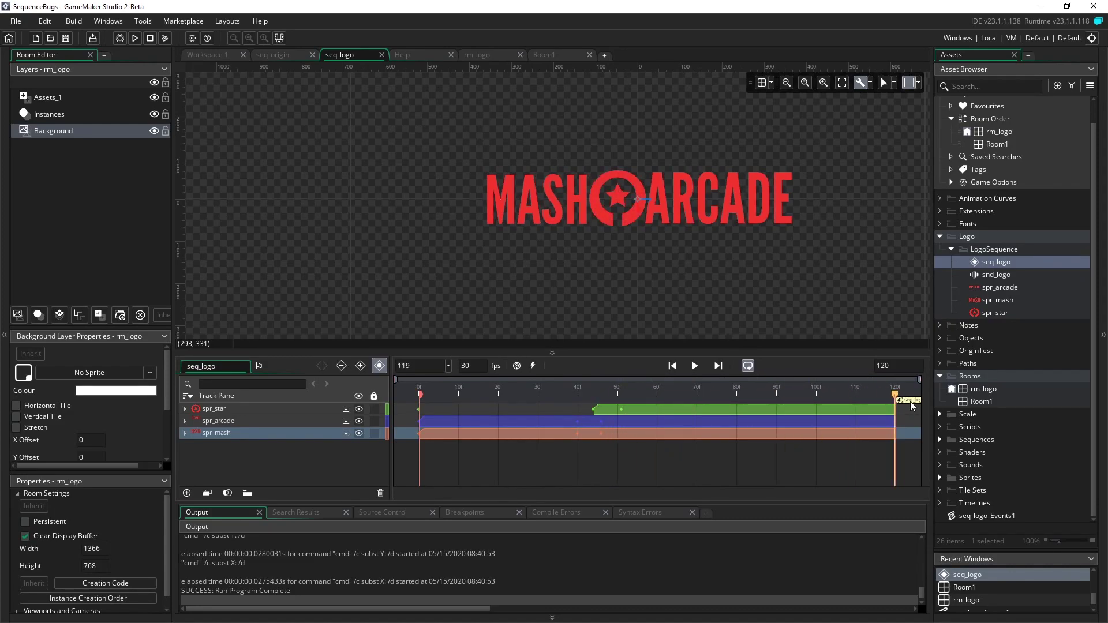
# Step: View seq_logo_Events1 and Room1, then run the game with its window centred
pyautogui.doubleClick(969, 516)
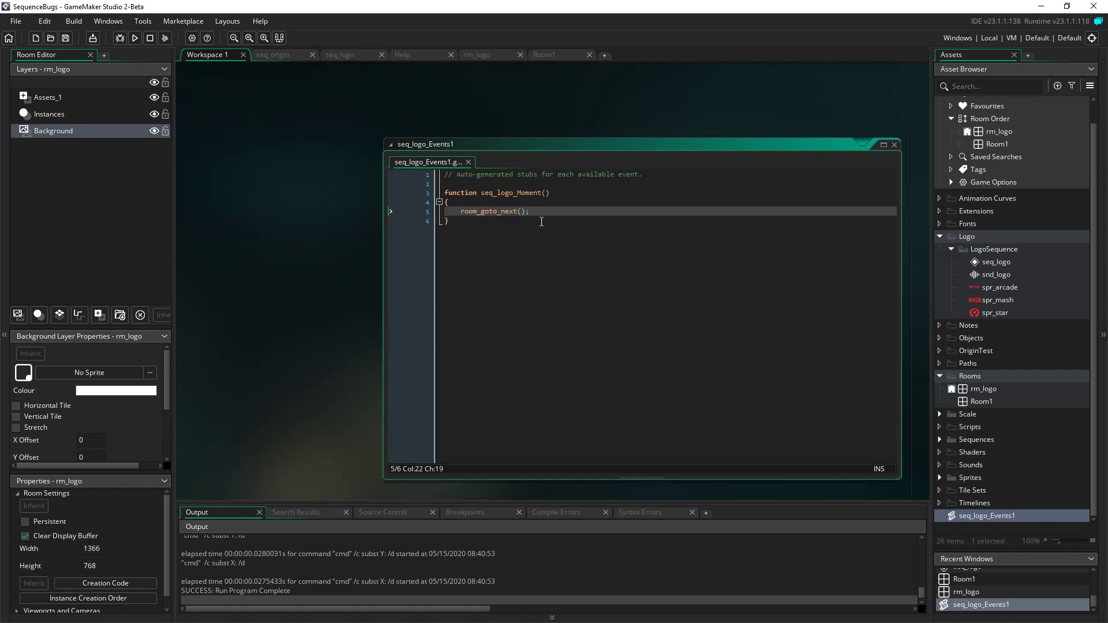
pyautogui.doubleClick(997, 144)
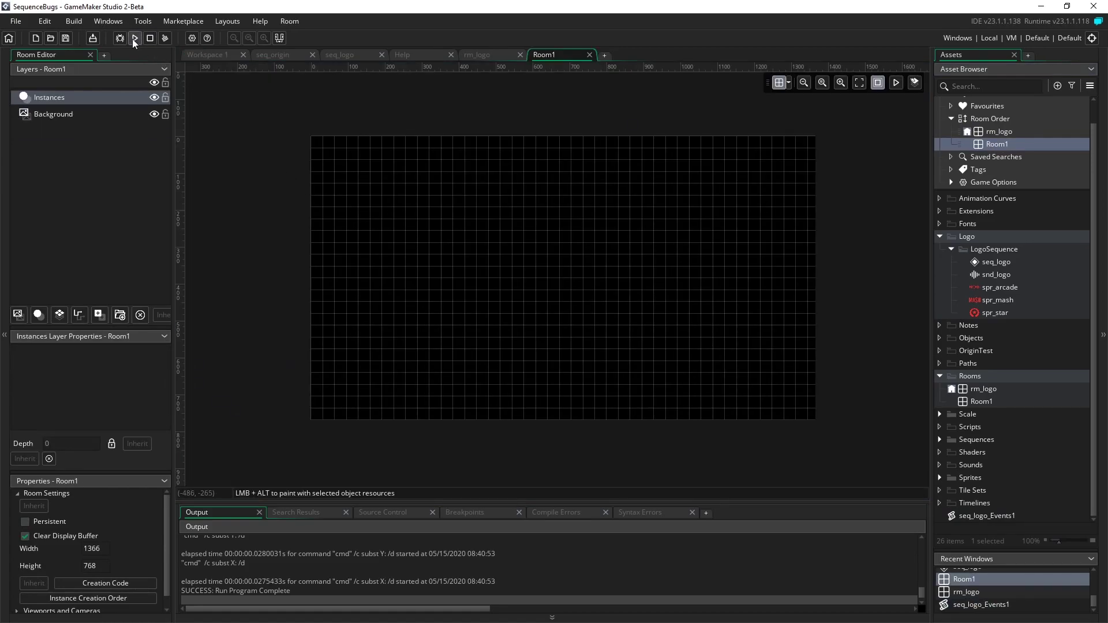
pyautogui.click(135, 38)
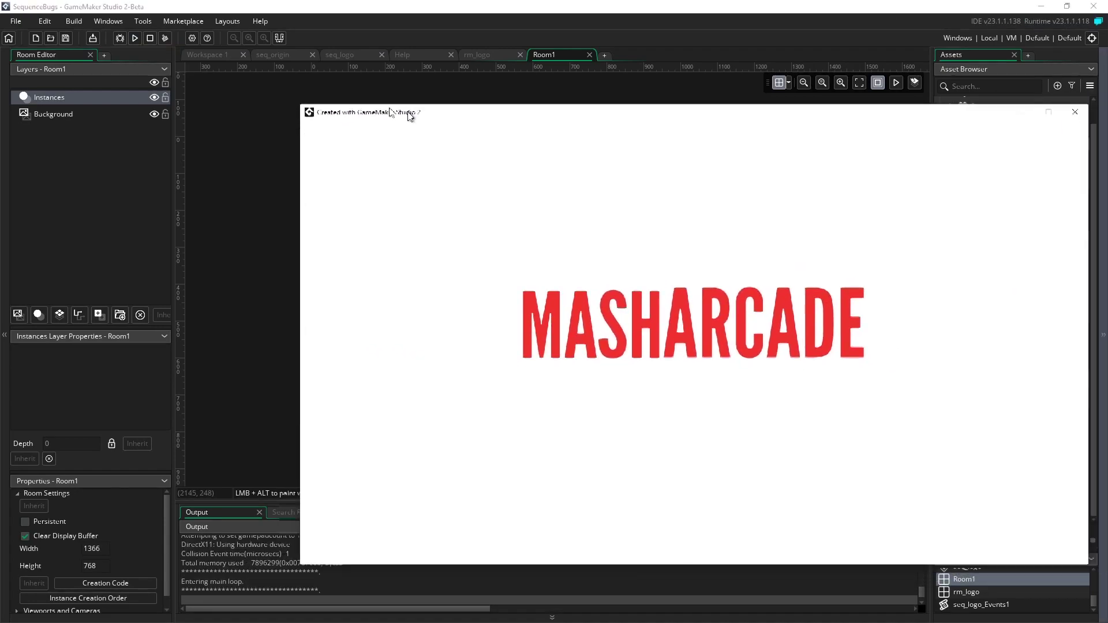
pyautogui.moveTo(408, 112); pyautogui.dragTo(272, 81)
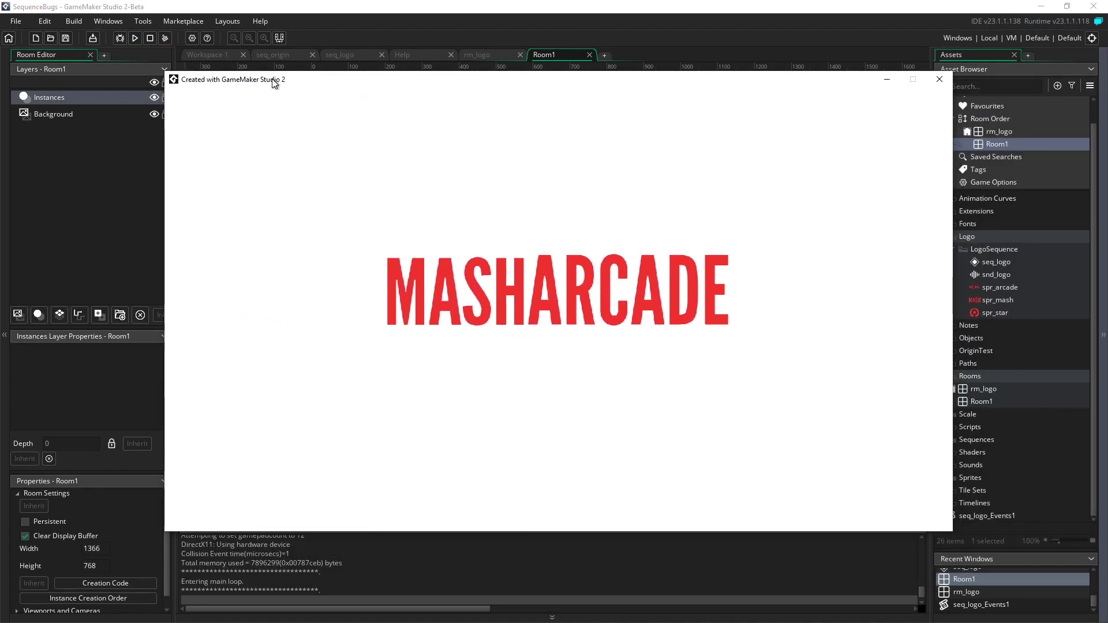